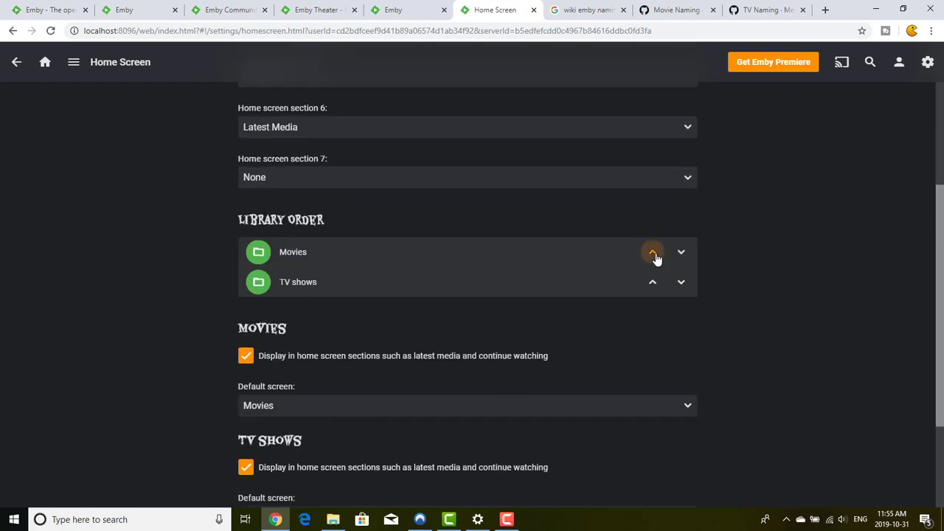
# Move Movies below TV Shows and back again, keeping Movies first in library order
pyautogui.click(681, 252)
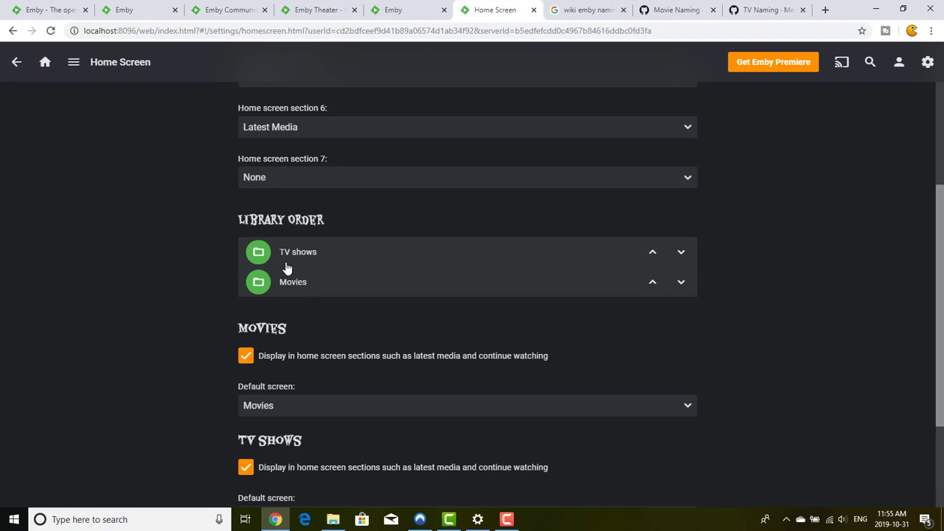
pyautogui.click(653, 282)
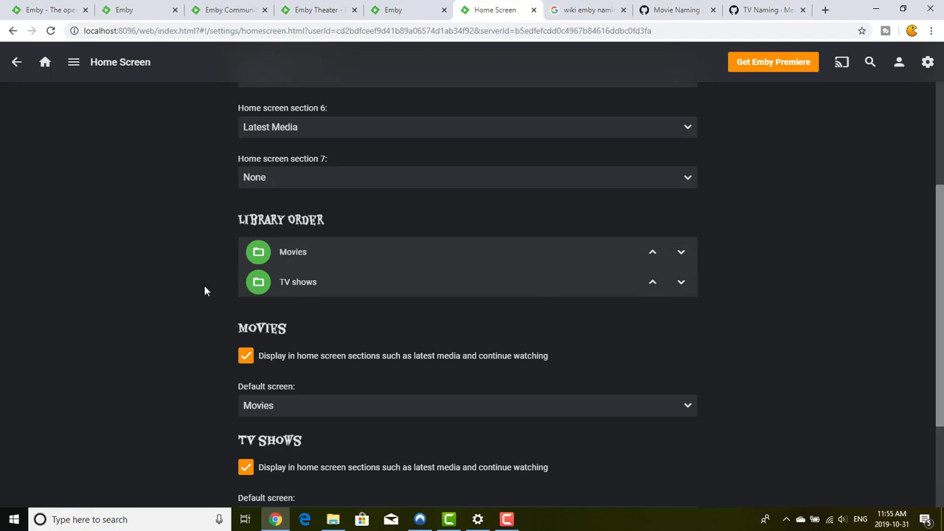
pyautogui.scroll(-3, 204, 285)
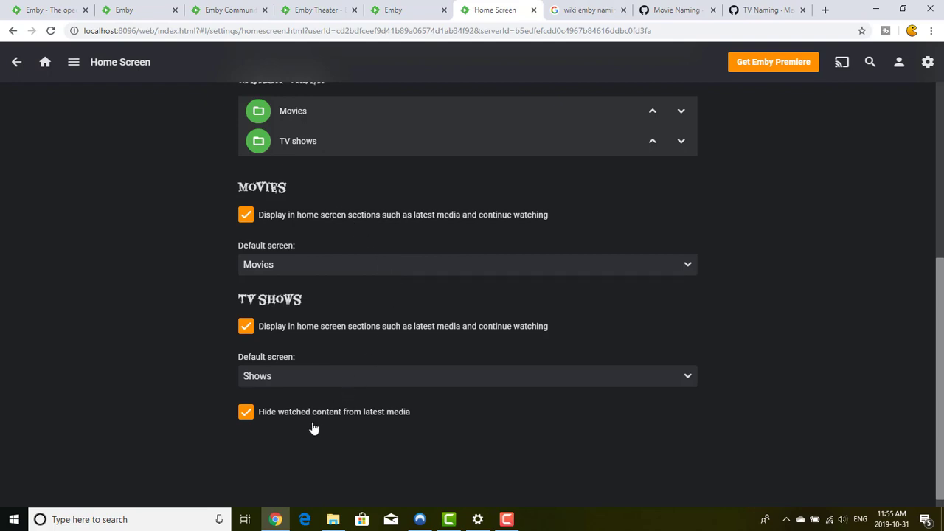
# Set Movies and TV Shows default screens to Suggestions and stop hiding watched content from latest media
pyautogui.click(387, 267)
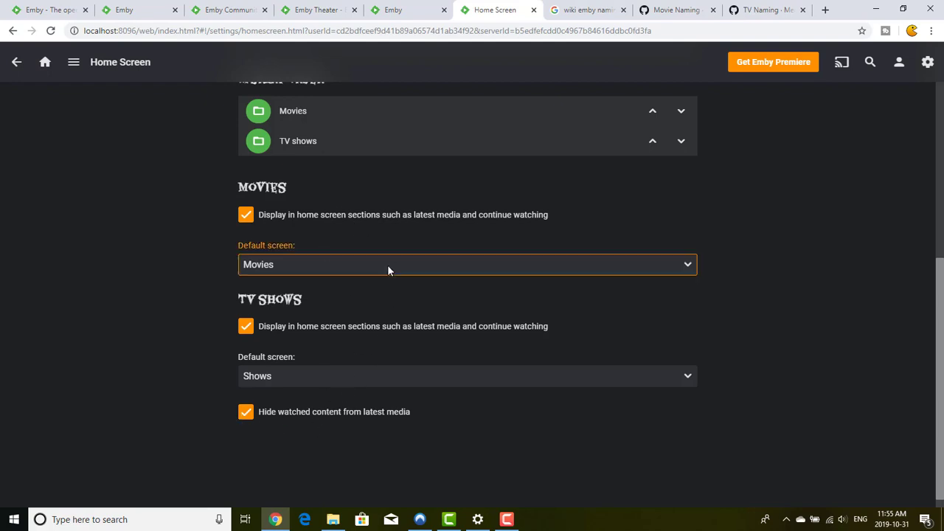
pyautogui.click(325, 292)
pyautogui.click(326, 371)
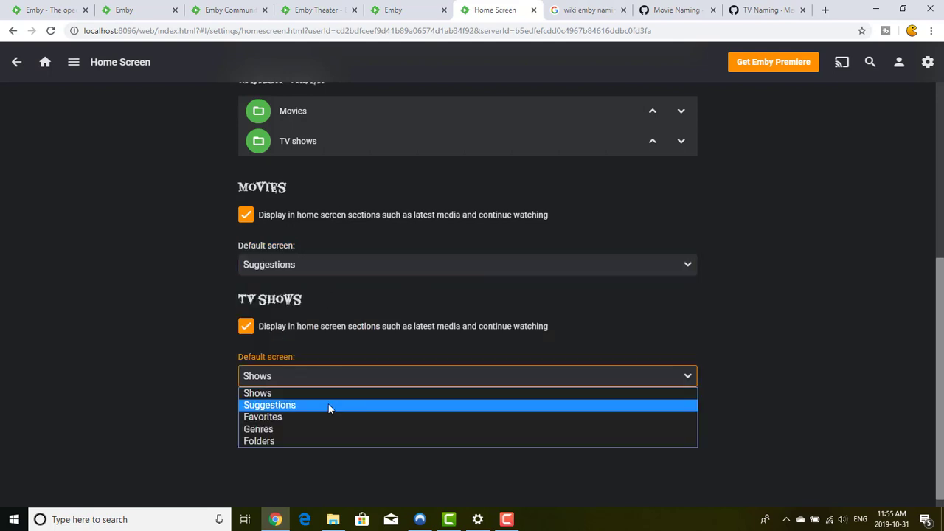
pyautogui.click(329, 407)
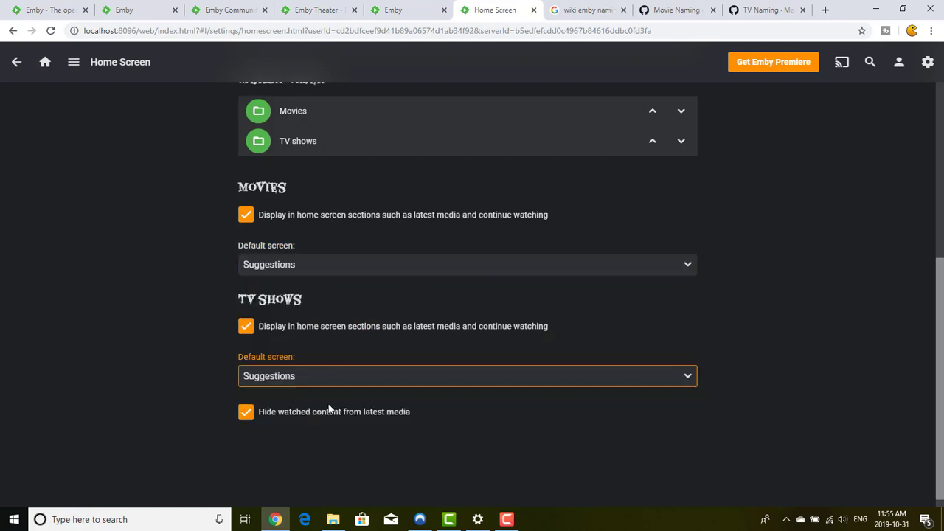
pyautogui.click(214, 307)
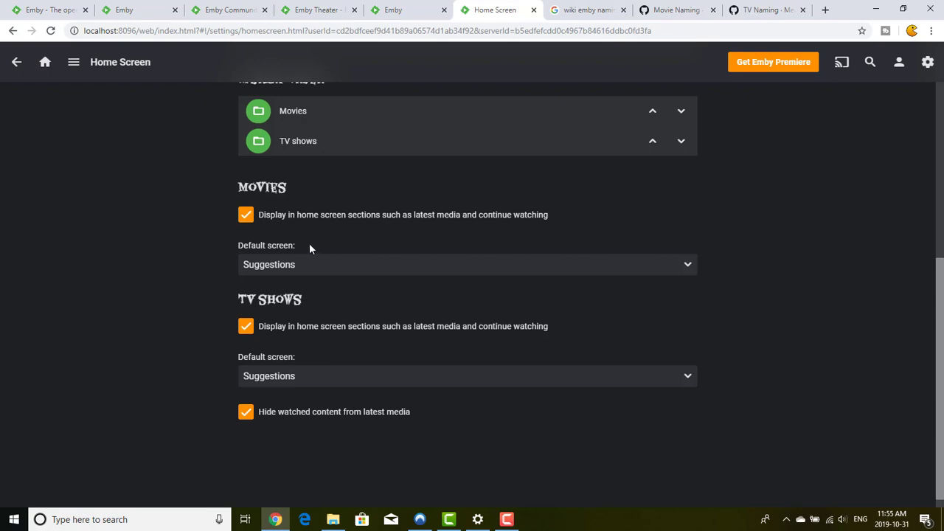
pyautogui.click(245, 414)
pyautogui.click(17, 64)
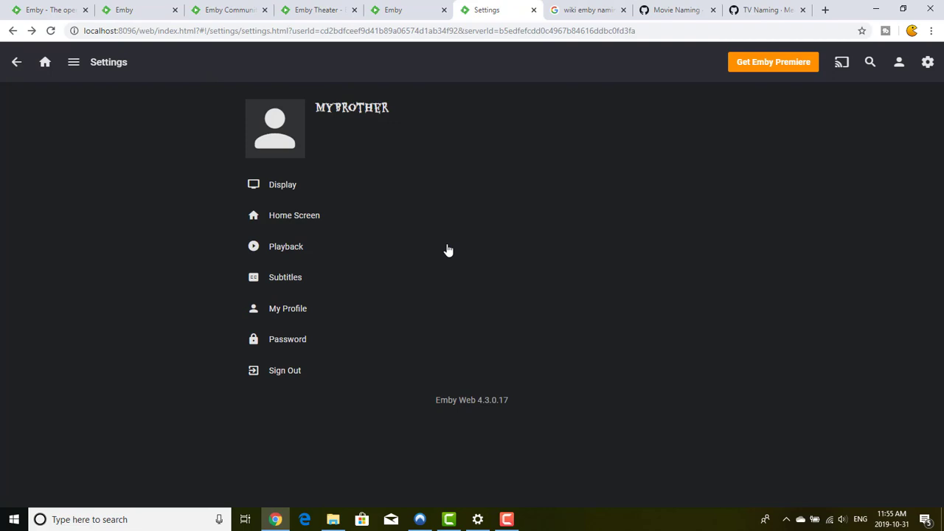
# Open Playback settings and keep the preferred audio language as Any language
pyautogui.click(279, 252)
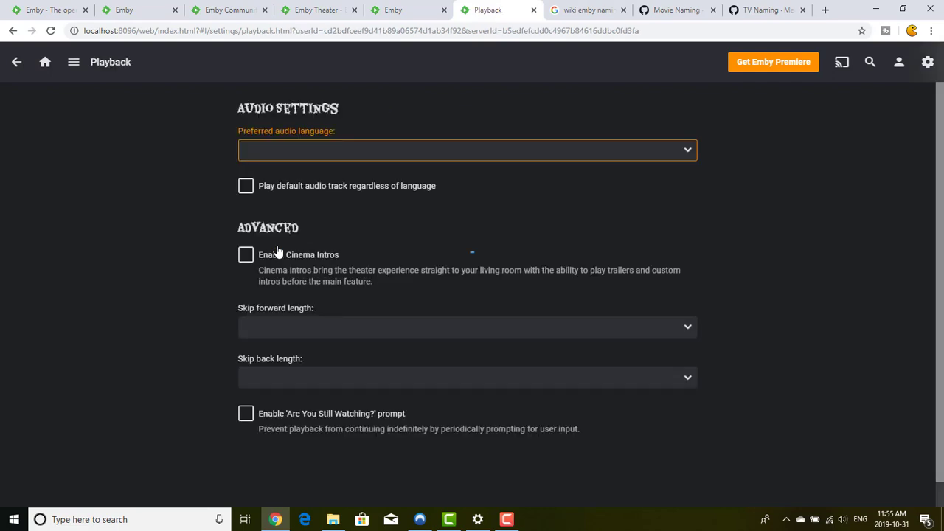
pyautogui.click(363, 151)
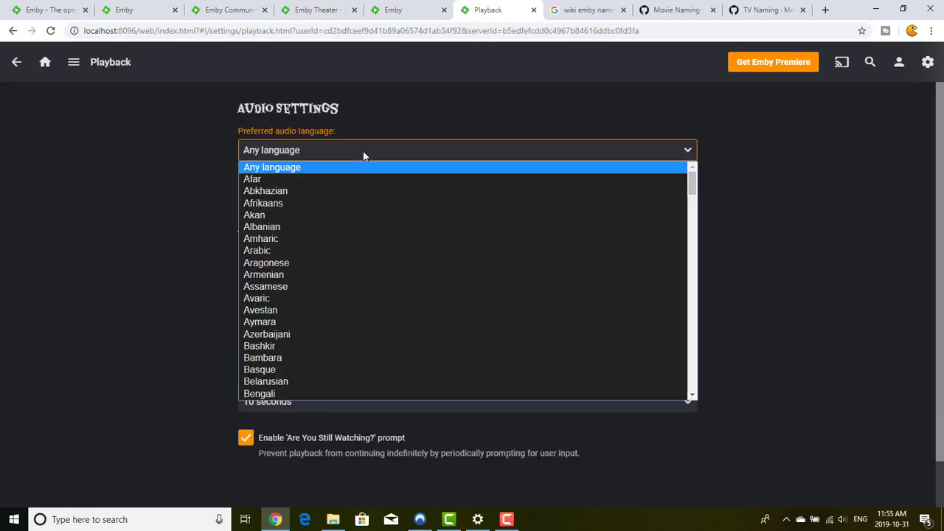
pyautogui.click(363, 151)
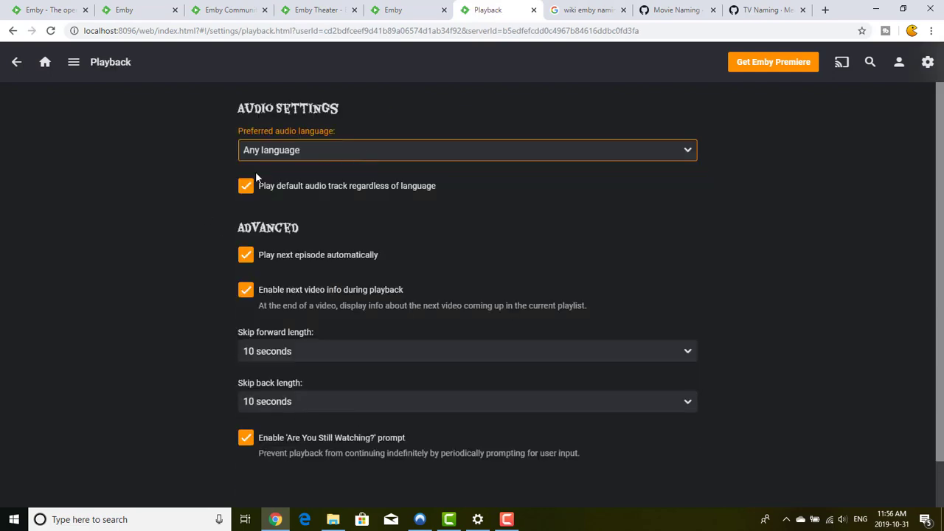
pyautogui.click(211, 208)
# Turn off always playing the default audio track
pyautogui.scroll(-1, 211, 211)
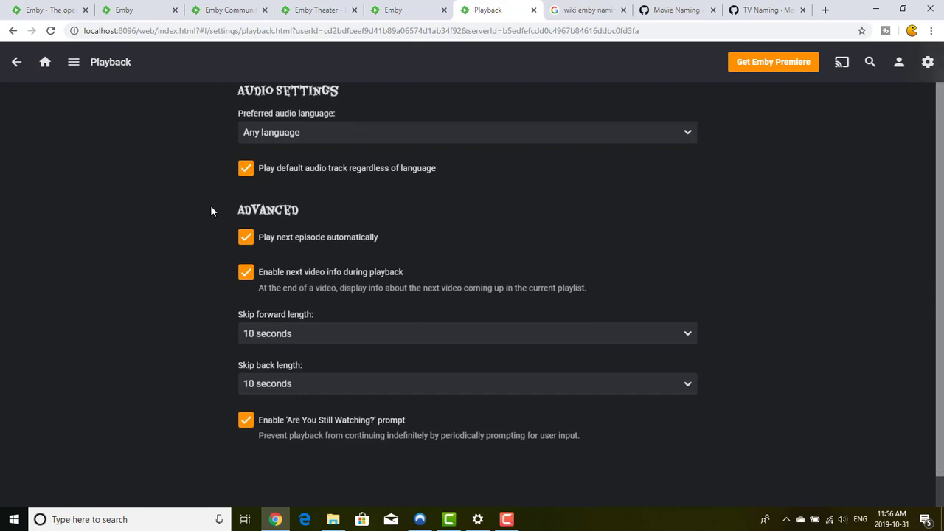
pyautogui.scroll(1, 210, 212)
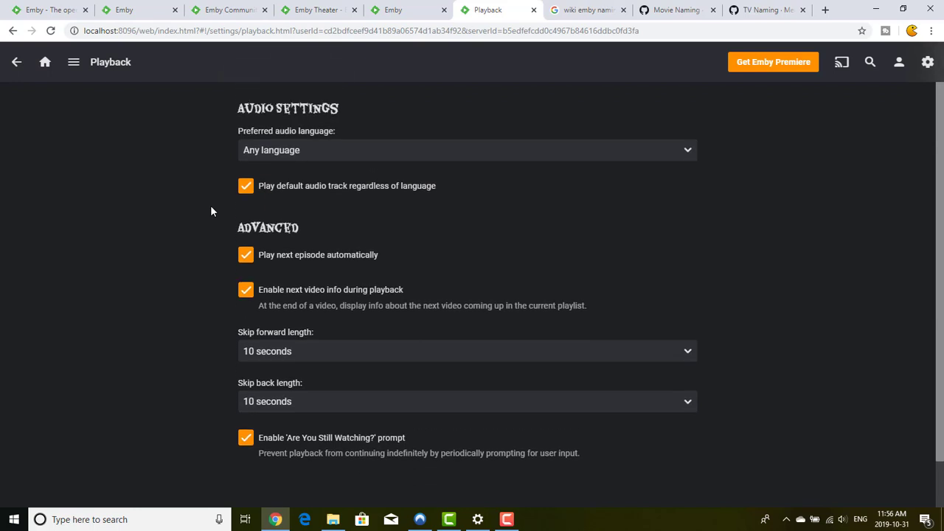
pyautogui.scroll(-1, 211, 207)
pyautogui.click(312, 159)
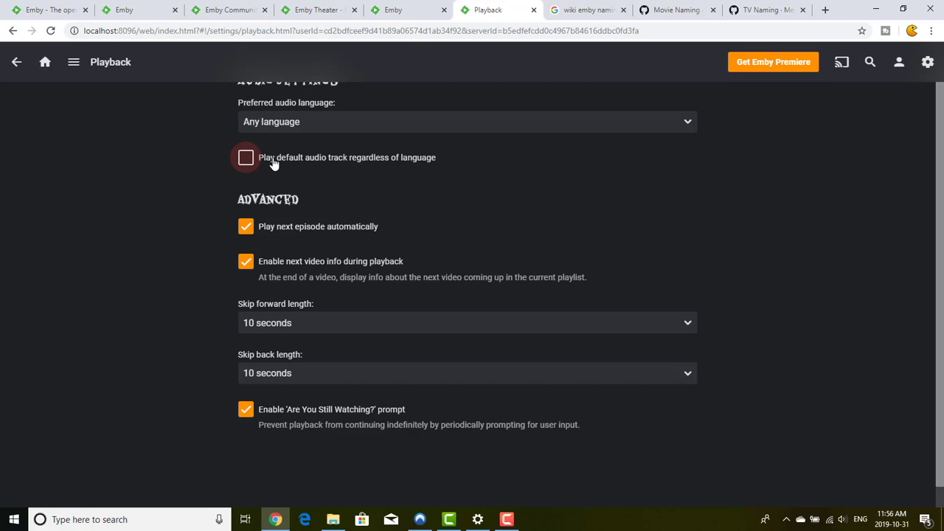
pyautogui.click(204, 197)
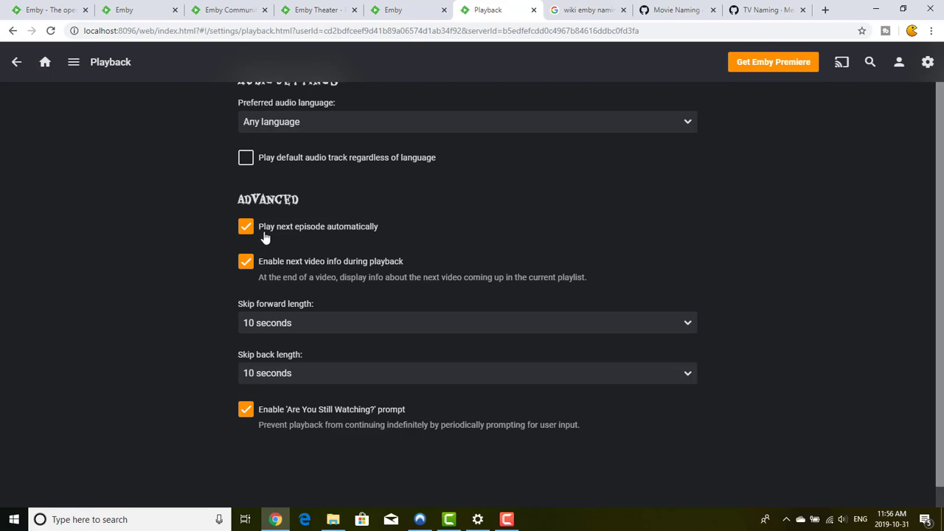
pyautogui.scroll(1, 266, 236)
pyautogui.scroll(-1, 266, 237)
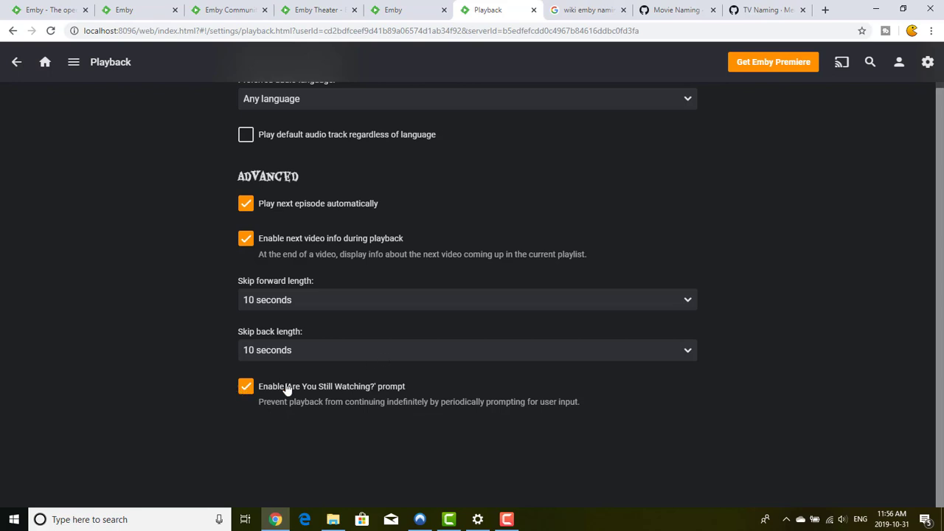
# Highlight the Are You Still Watching description and the Skip forward length label text
pyautogui.tripleClick(482, 402)
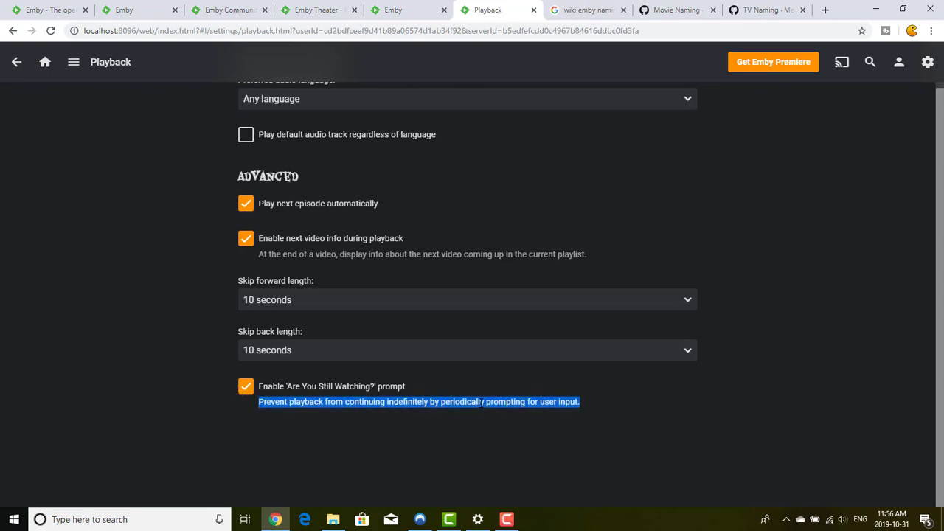
pyautogui.doubleClick(496, 402)
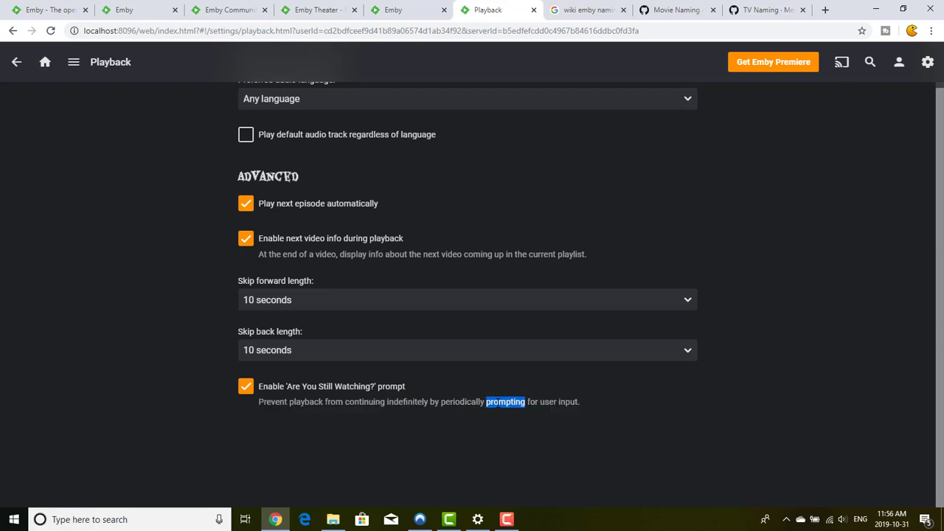
pyautogui.tripleClick(561, 402)
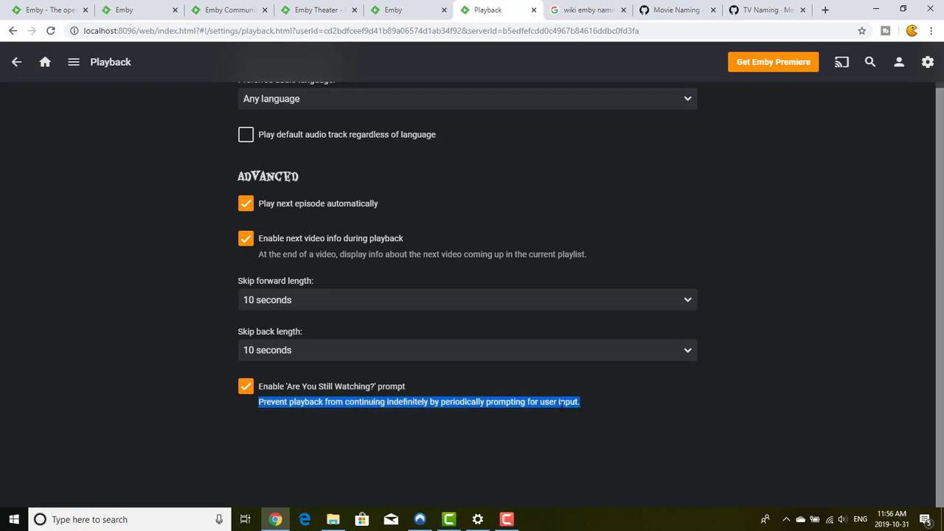
pyautogui.click(561, 402)
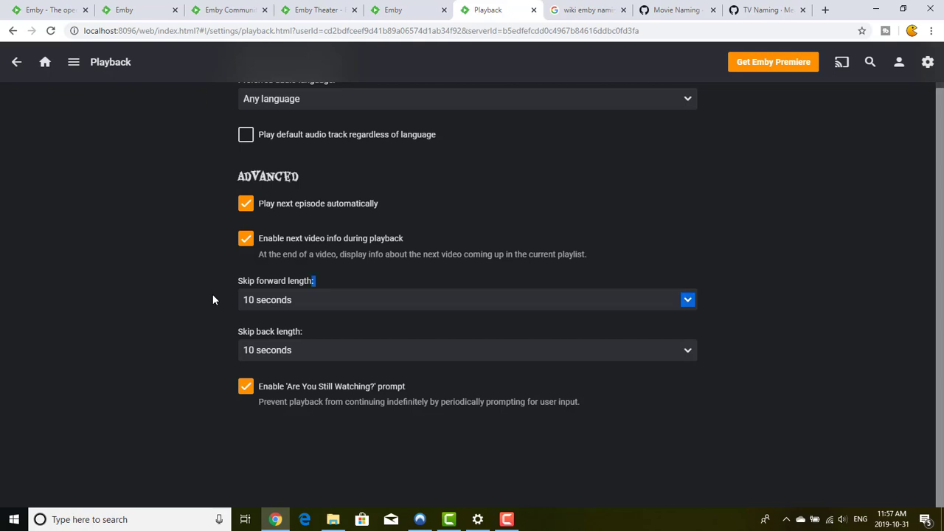
pyautogui.tripleClick(251, 280)
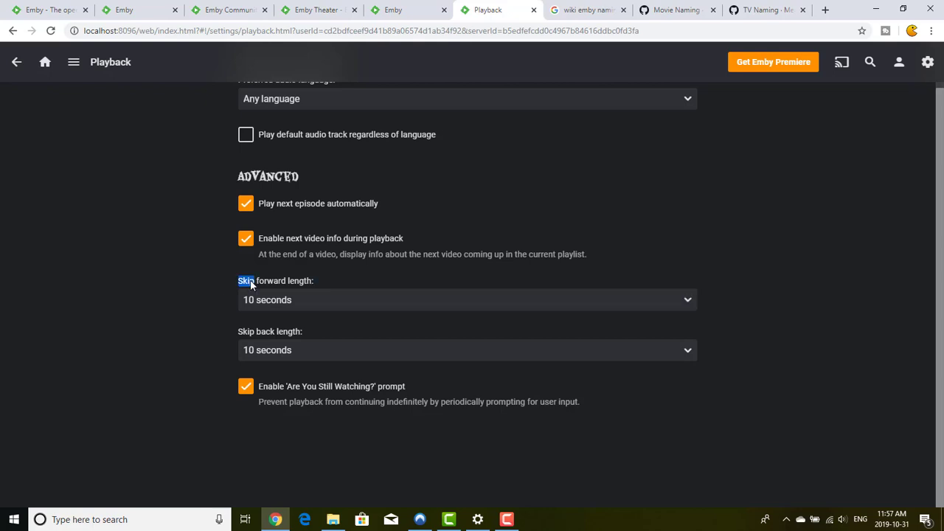
pyautogui.click(228, 288)
# Keep the skip forward length at 10 seconds and return to the Settings menu
pyautogui.click(296, 290)
pyautogui.click(296, 289)
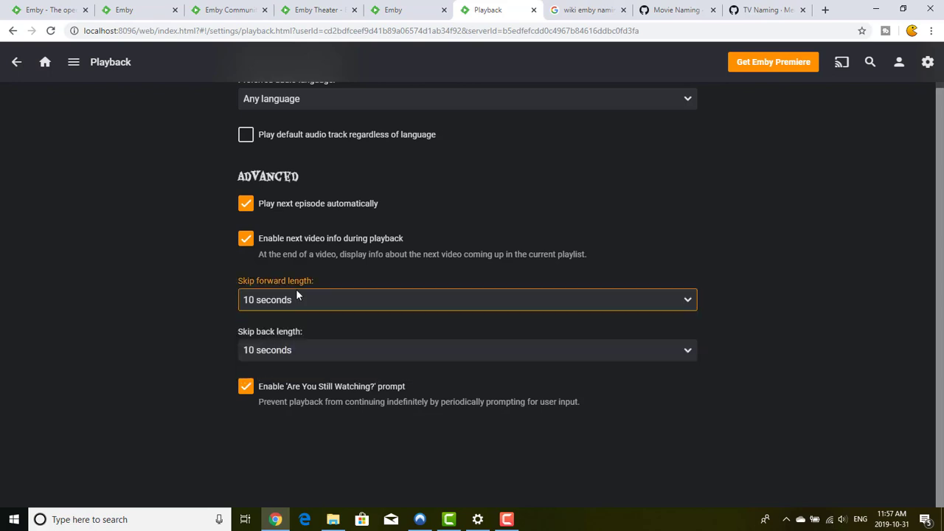
pyautogui.click(212, 266)
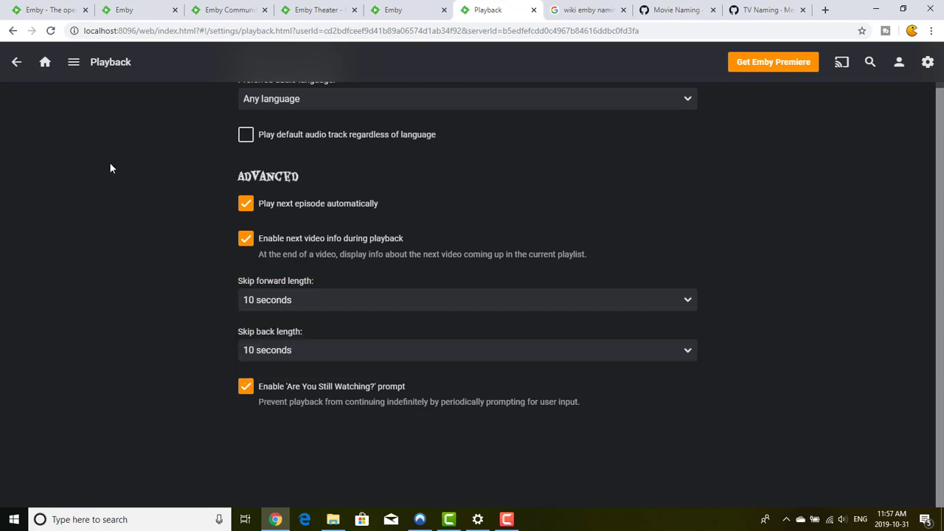
pyautogui.click(15, 64)
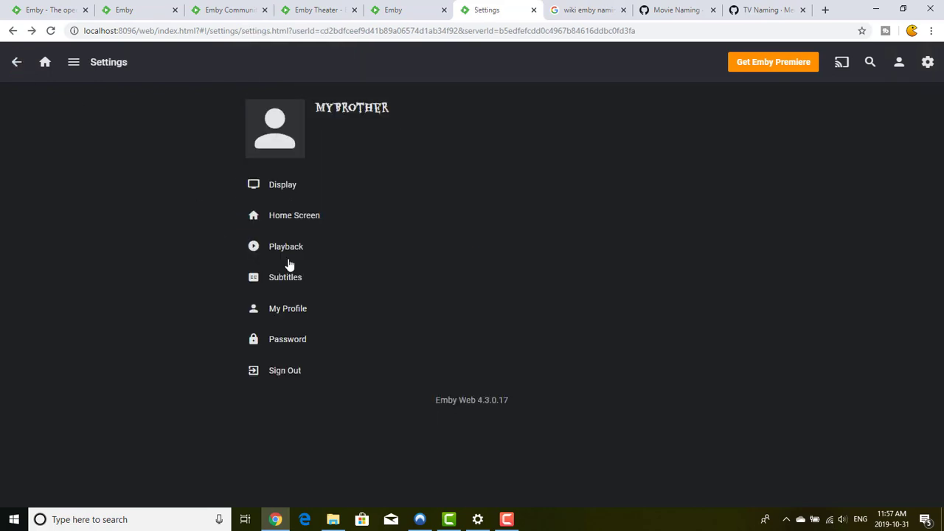
pyautogui.click(299, 280)
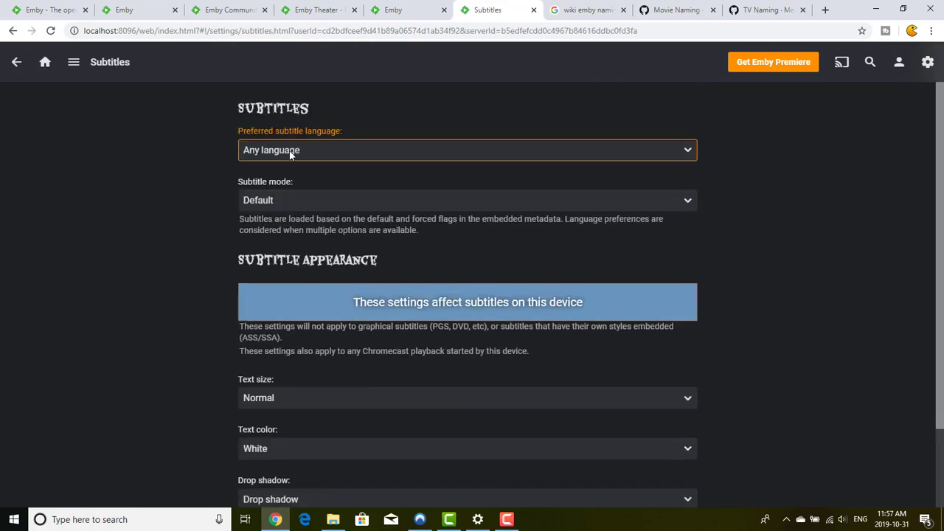
pyautogui.click(270, 204)
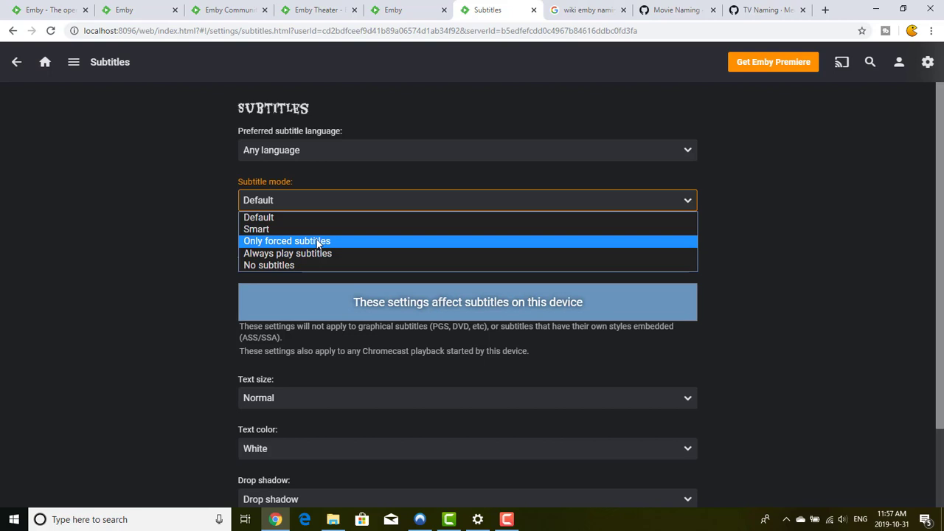
pyautogui.click(294, 194)
pyautogui.click(227, 238)
pyautogui.scroll(-1, 227, 237)
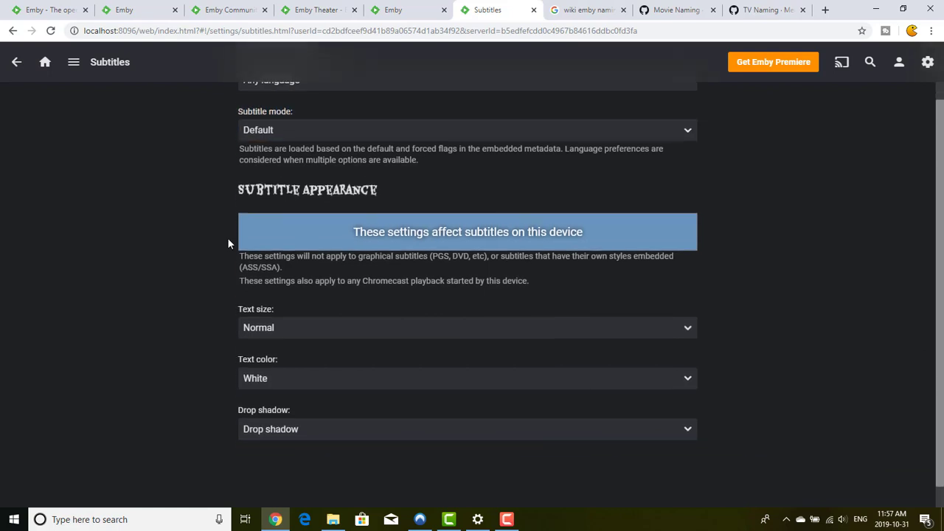
pyautogui.scroll(-1, 228, 239)
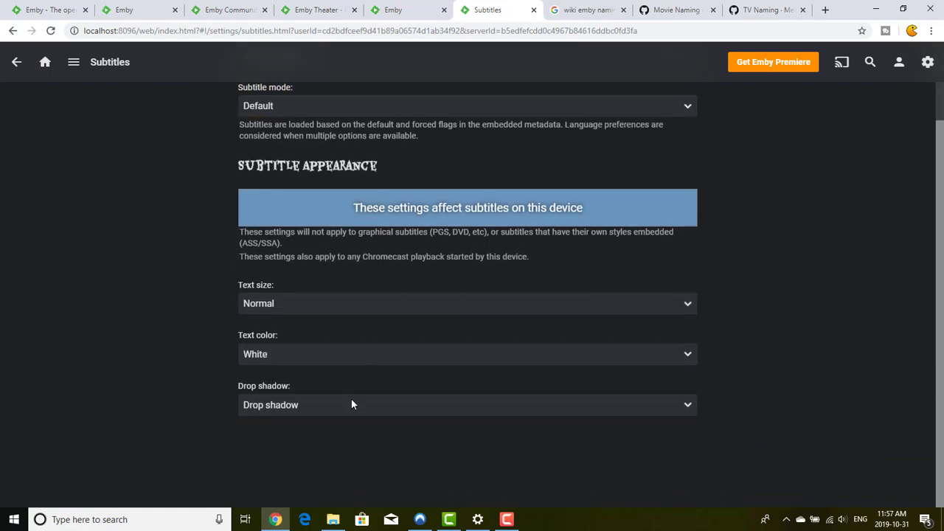
pyautogui.click(15, 65)
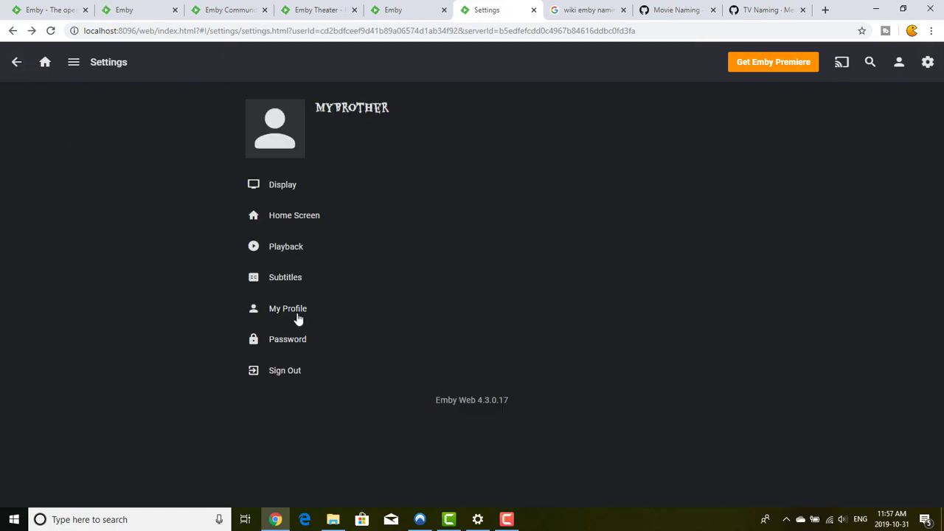
pyautogui.click(298, 318)
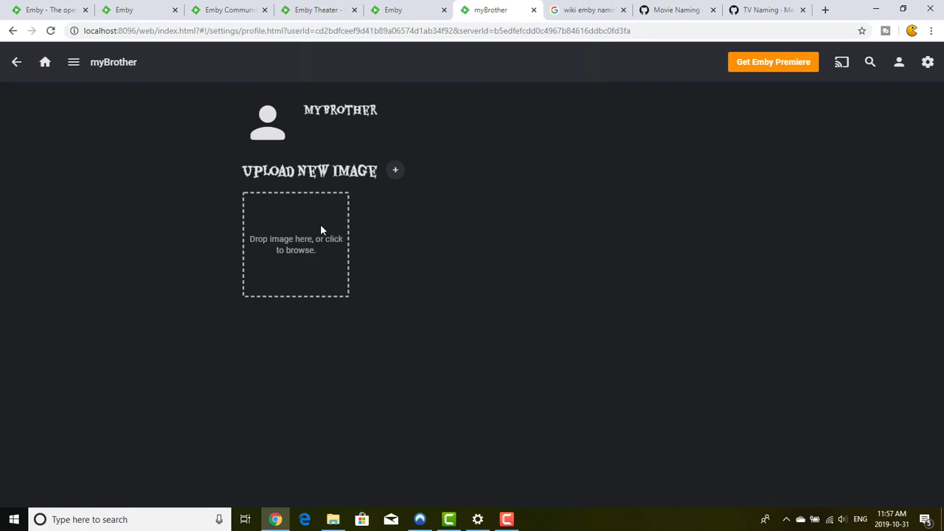
pyautogui.click(16, 63)
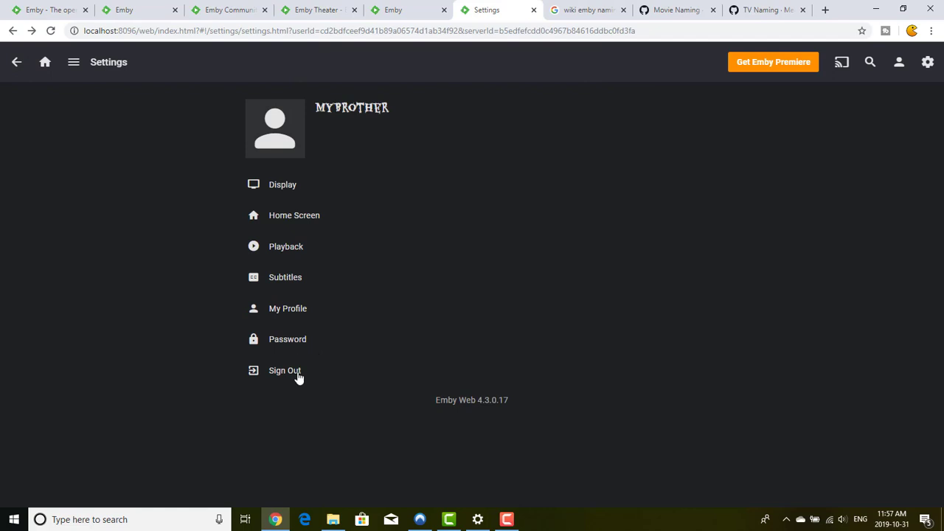
# On the user's Access tab, toggle access to all libraries off and back on, leaving it enabled
pyautogui.click(16, 63)
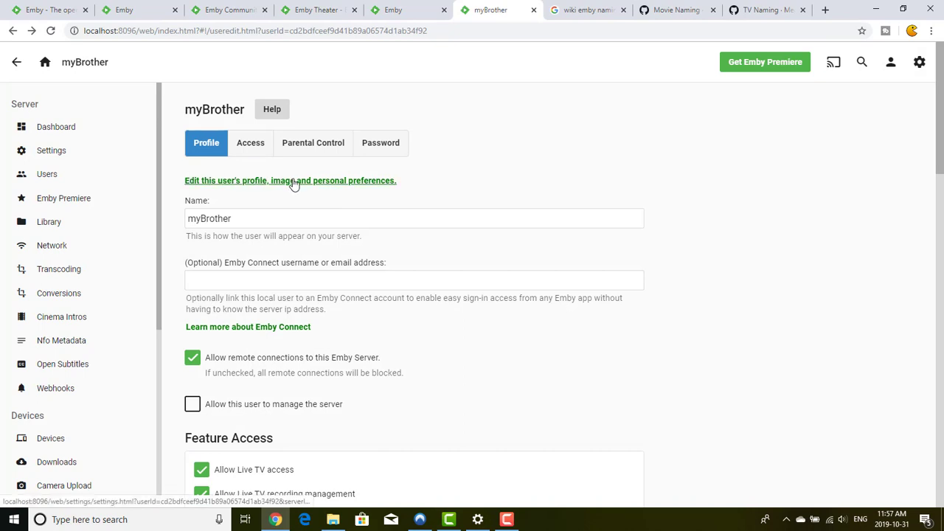
pyautogui.click(260, 150)
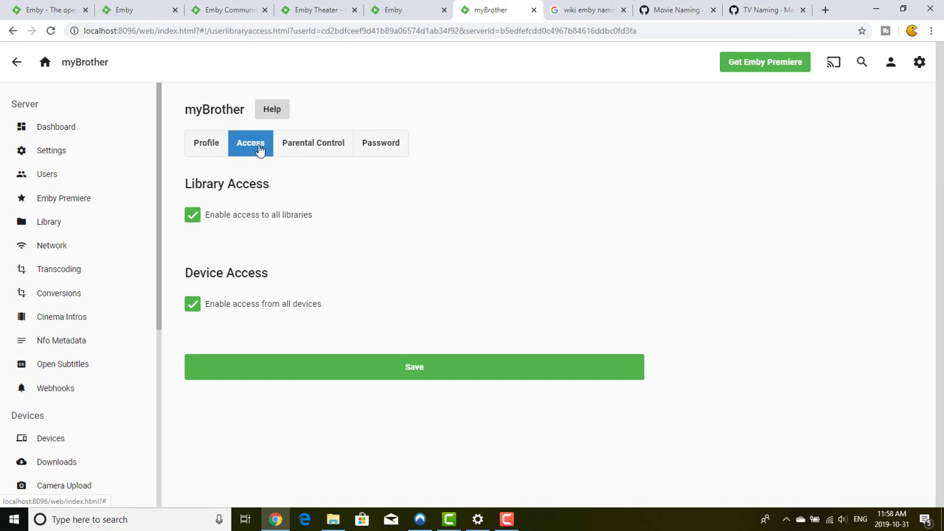
pyautogui.click(192, 215)
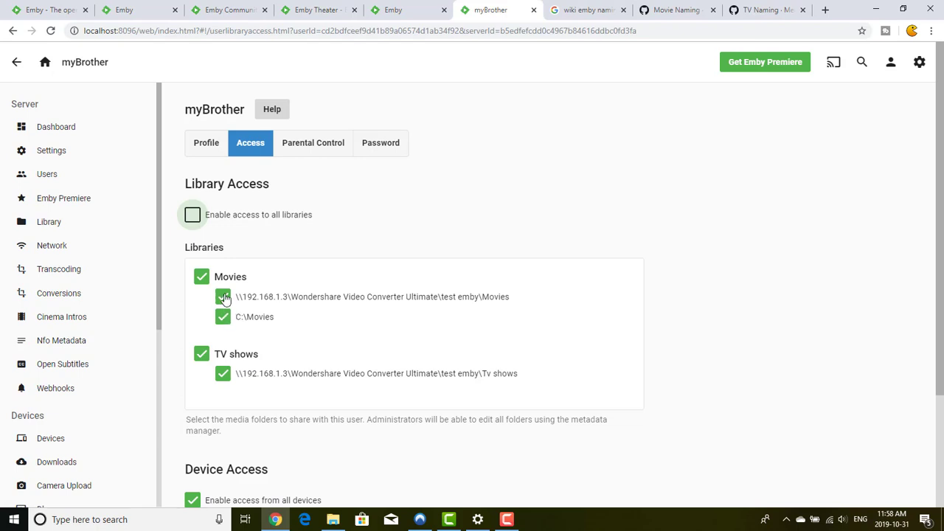
pyautogui.click(192, 218)
pyautogui.click(193, 219)
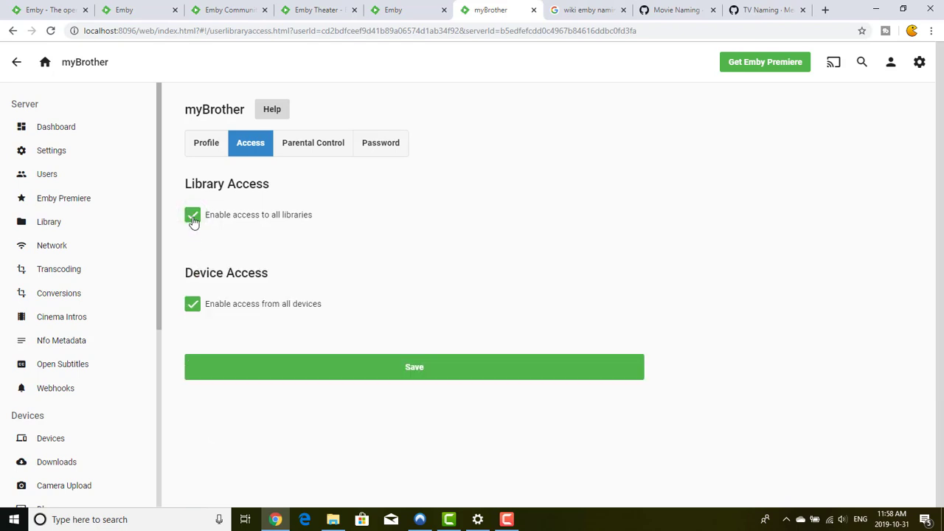
pyautogui.click(192, 219)
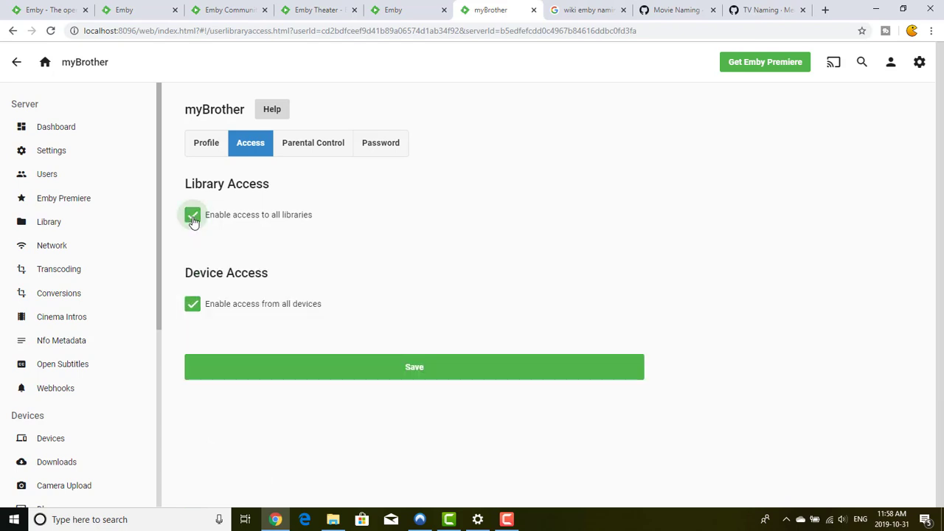
# Keep access from all devices enabled after checking the Chrome - Emby Web device, and save
pyautogui.click(192, 304)
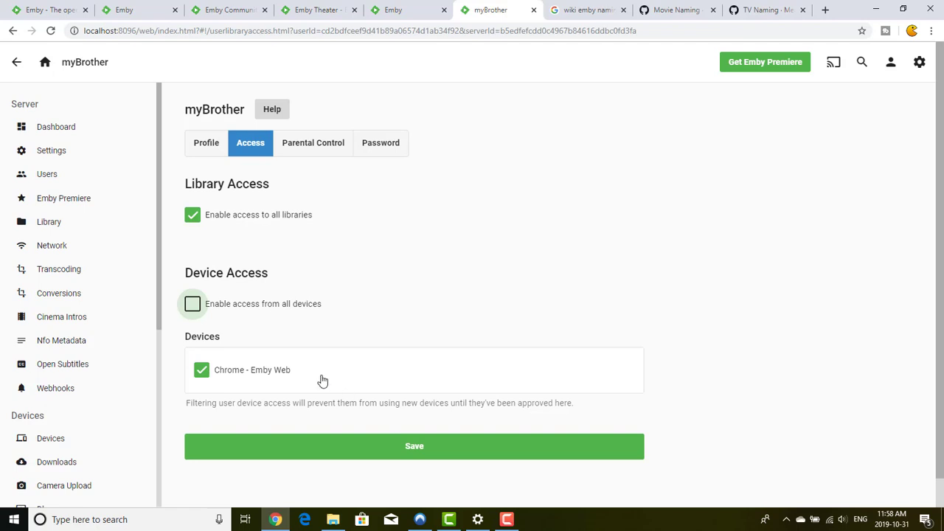
pyautogui.click(202, 370)
pyautogui.click(202, 369)
pyautogui.click(193, 308)
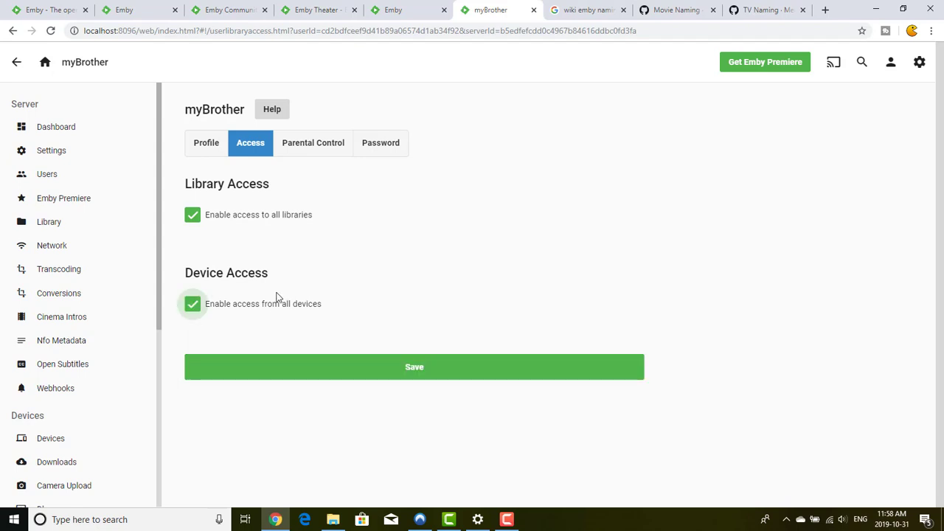
pyautogui.click(193, 305)
pyautogui.click(193, 306)
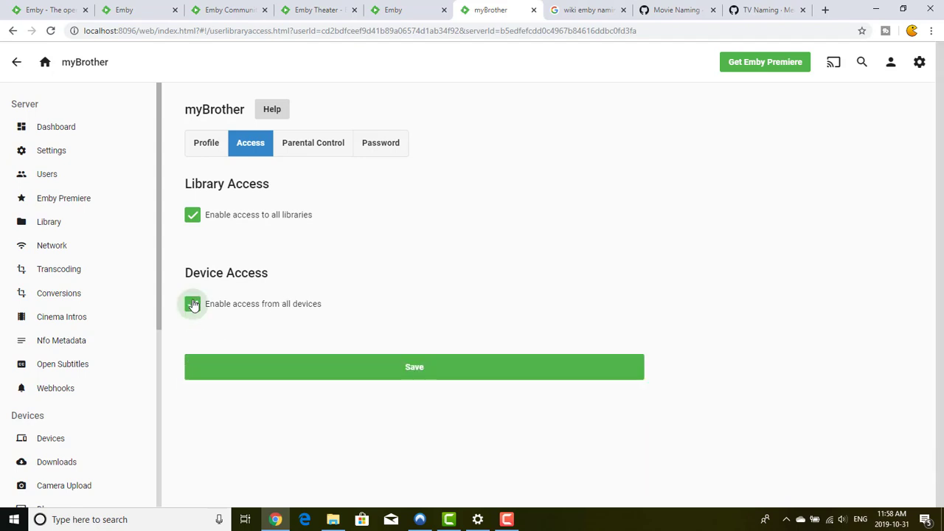
pyautogui.click(398, 364)
pyautogui.click(217, 152)
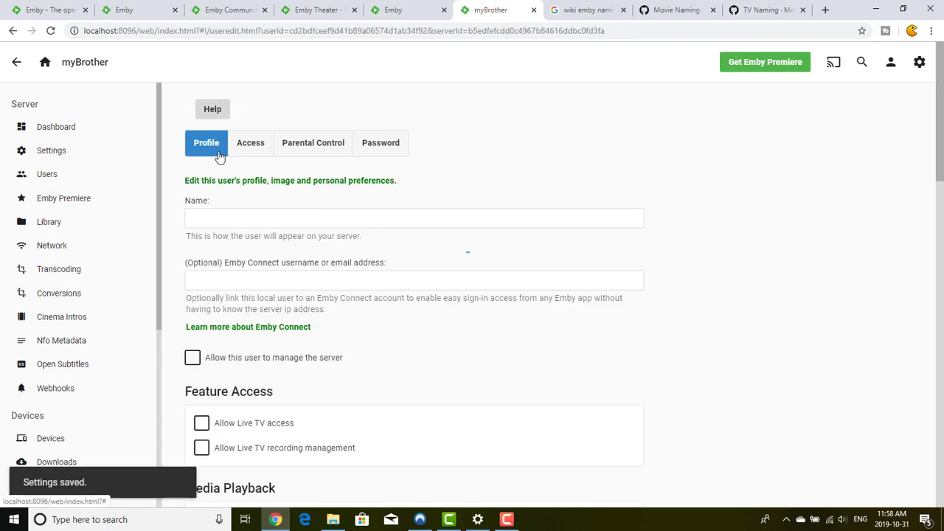
# Go from the user's Profile tab through Access to the Parental Control tab
pyautogui.scroll(-15, 453, 276)
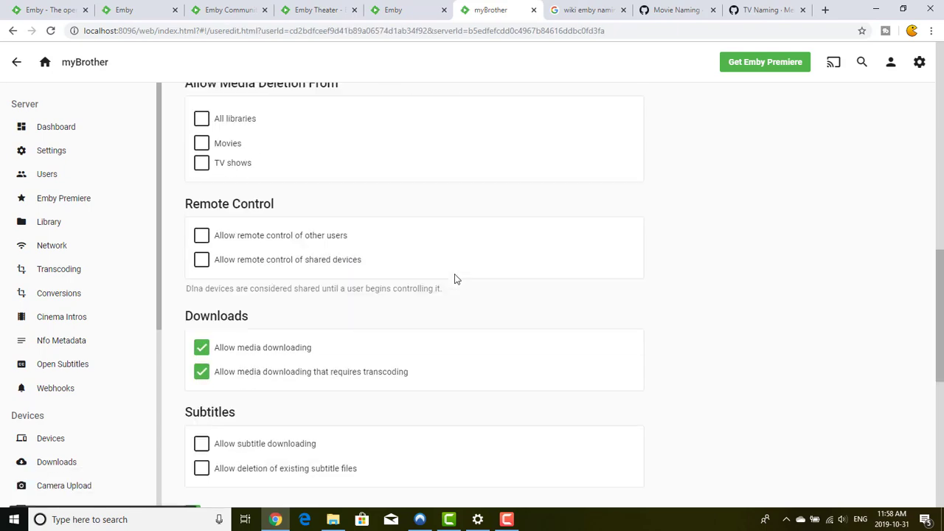
pyautogui.scroll(15, 454, 278)
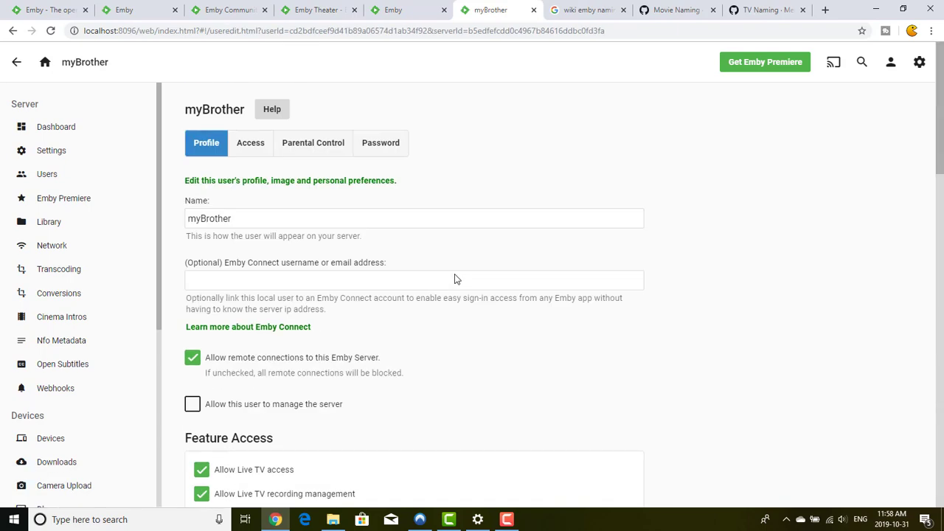
pyautogui.click(256, 143)
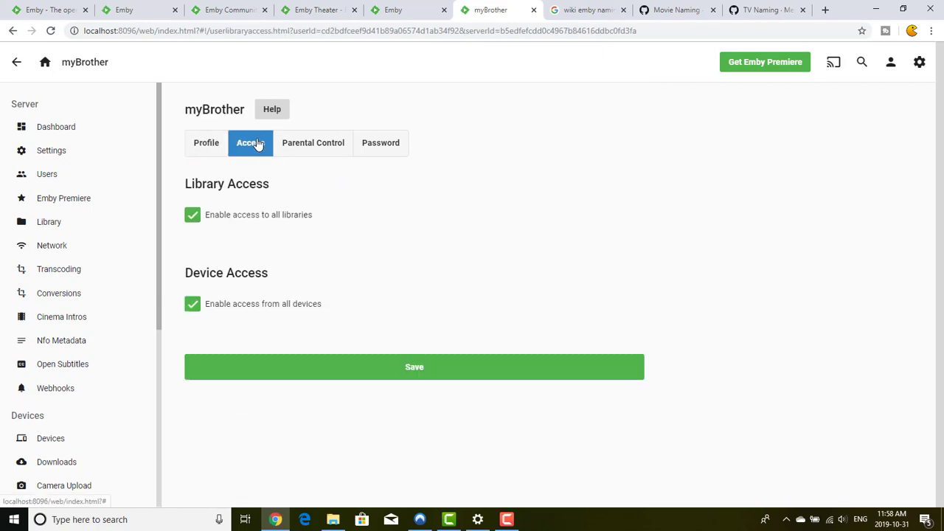
pyautogui.click(306, 149)
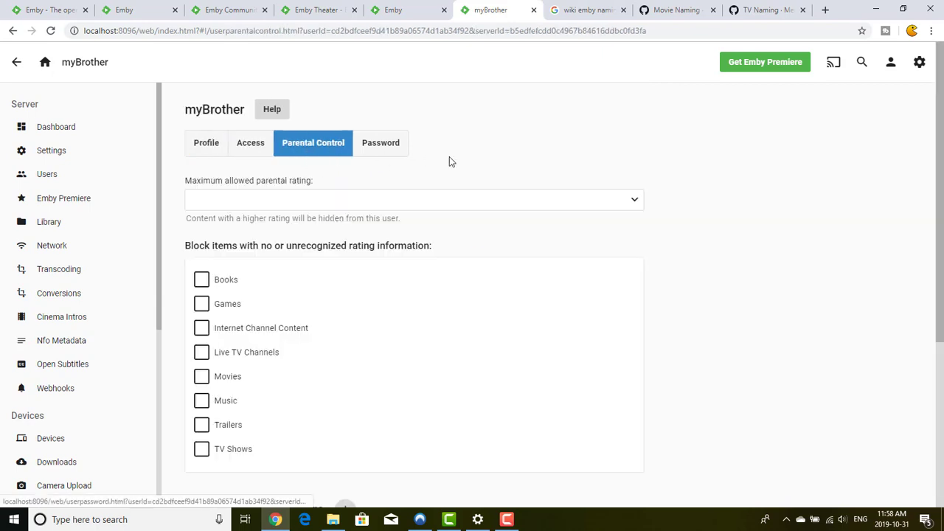
# Leave the maximum parental rating blank
pyautogui.scroll(-2, 590, 163)
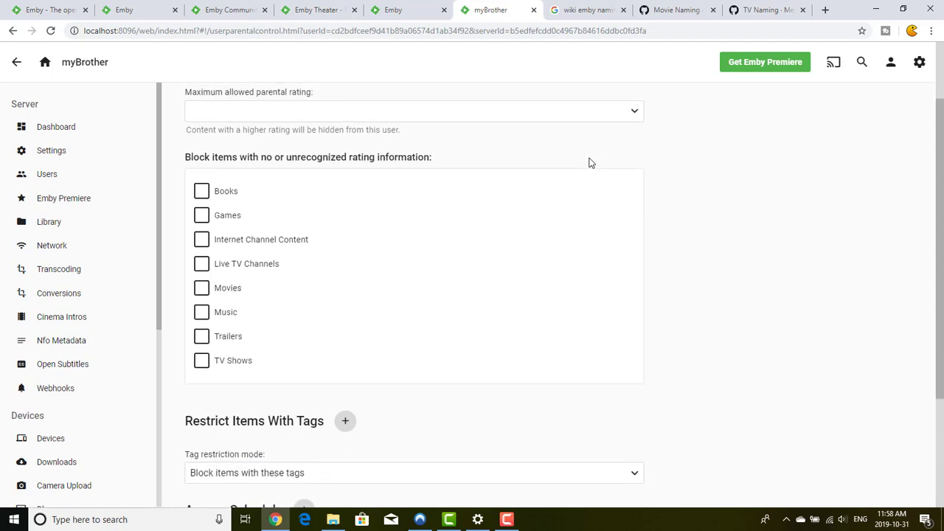
pyautogui.click(633, 113)
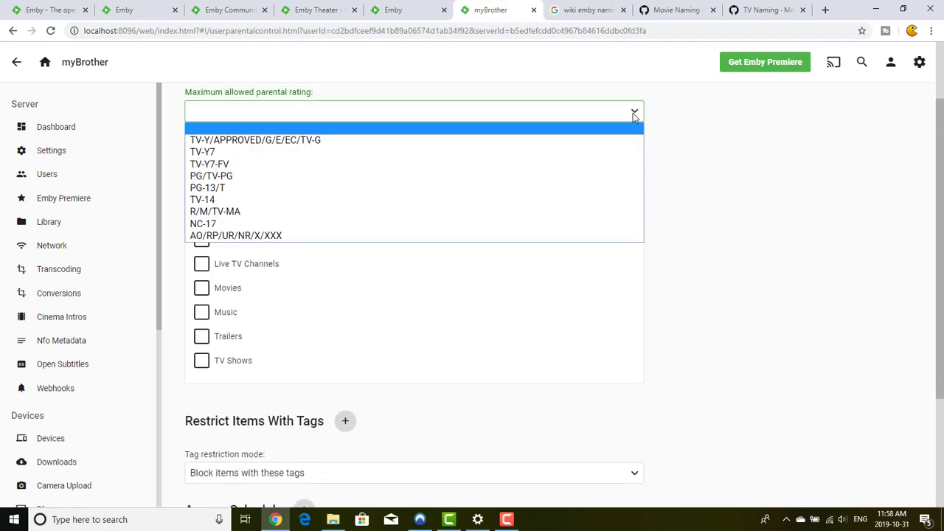
pyautogui.click(490, 115)
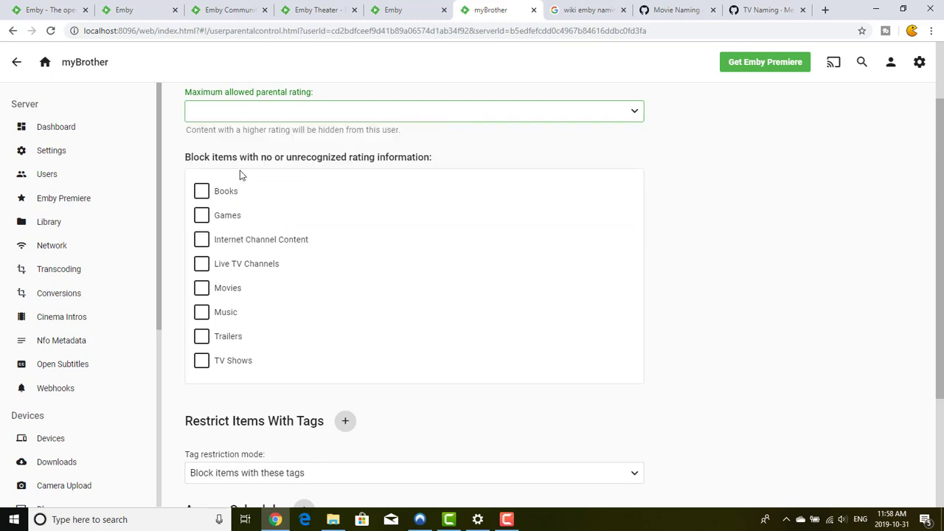
pyautogui.click(223, 156)
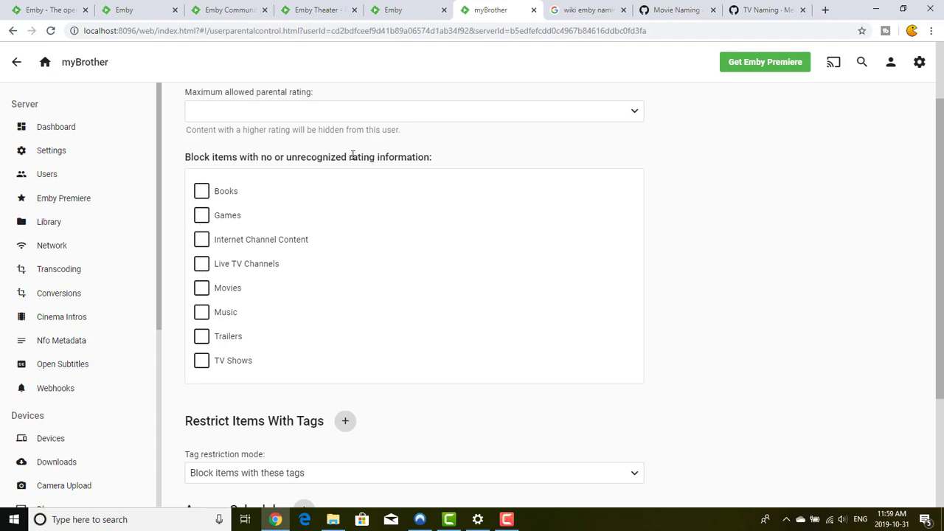
# Set tag restriction mode to 'Allow only items with these tags' and begin adding a tag
pyautogui.scroll(-1, 506, 167)
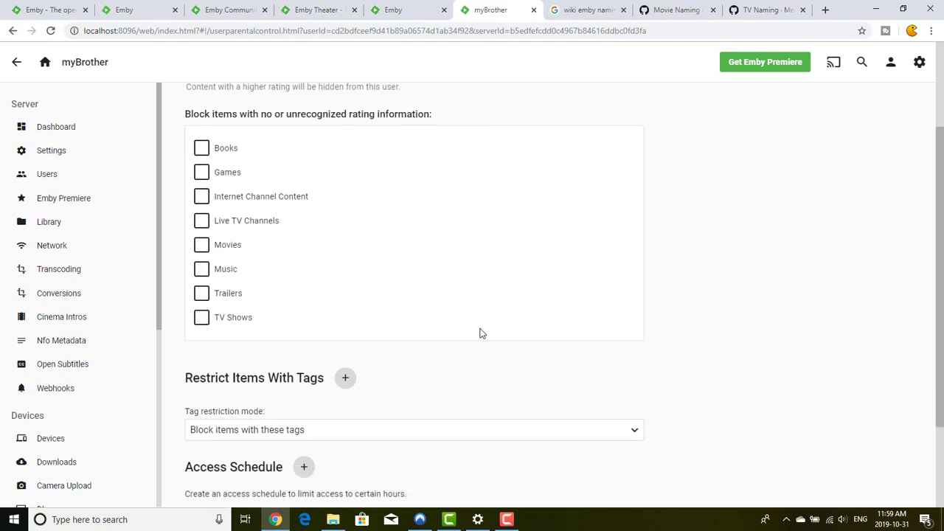
pyautogui.scroll(-3, 481, 333)
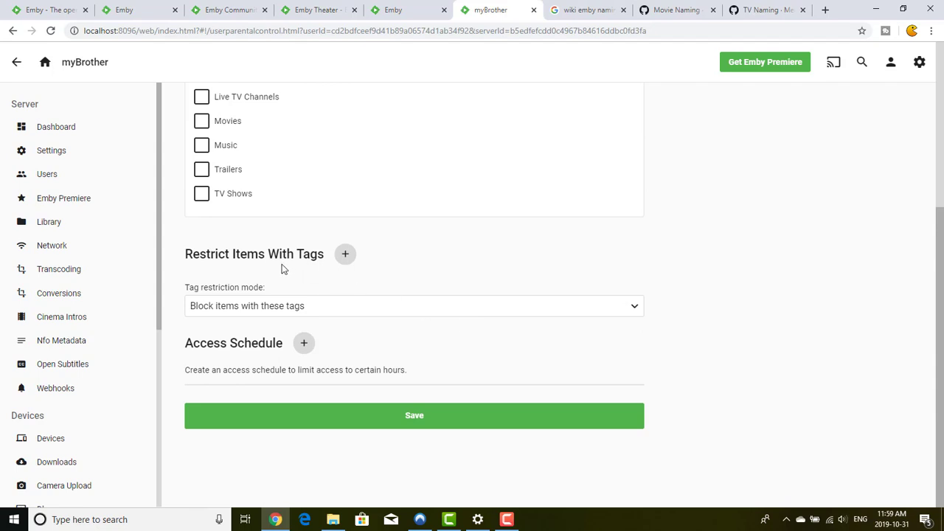
pyautogui.click(354, 305)
pyautogui.click(322, 336)
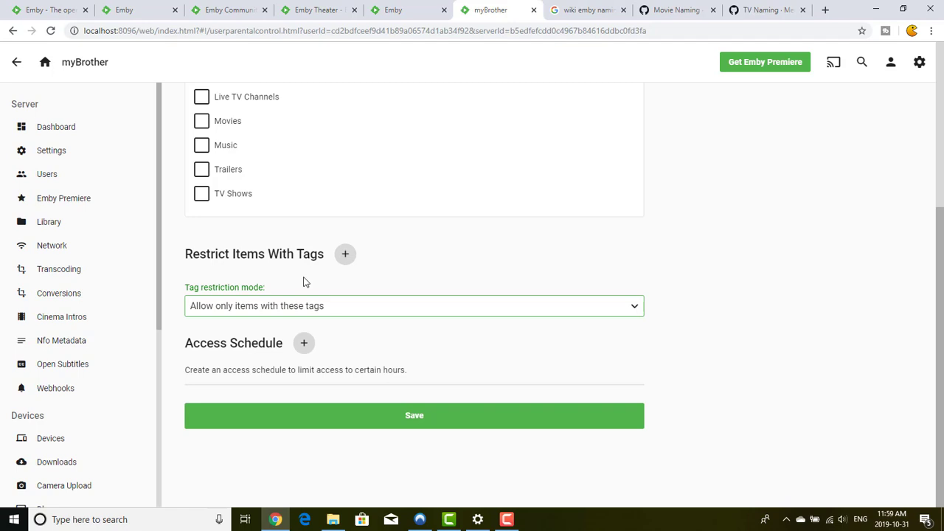
pyautogui.click(337, 305)
pyautogui.click(337, 306)
pyautogui.click(427, 281)
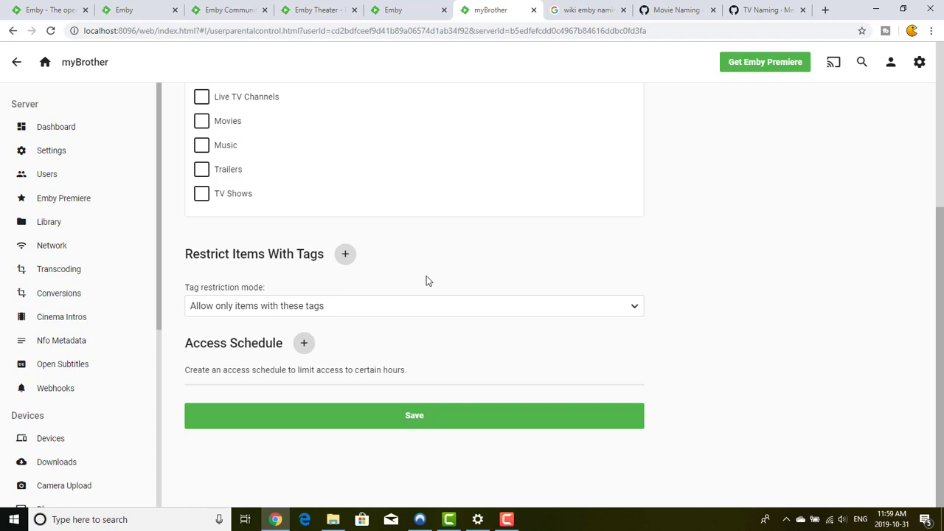
pyautogui.click(343, 255)
# Add 'kid' as a restriction tag
pyautogui.write('kid')
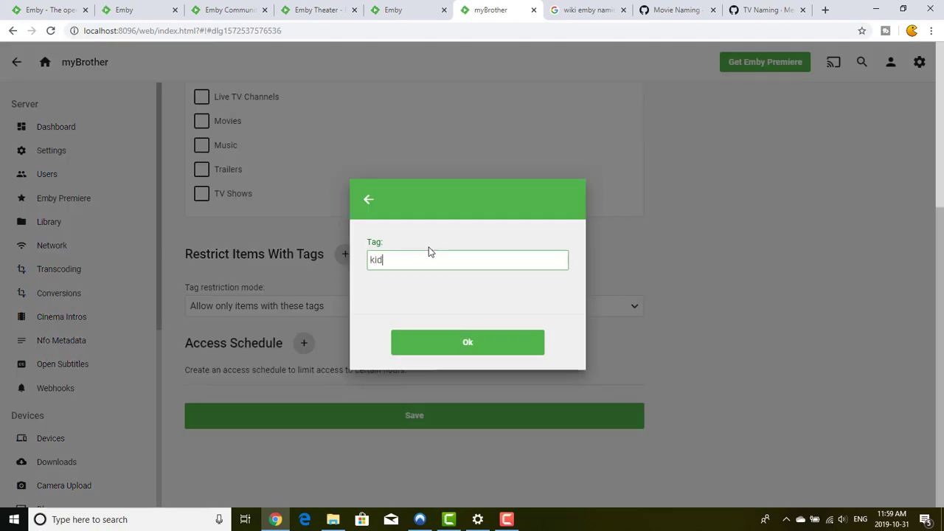
pyautogui.click(472, 350)
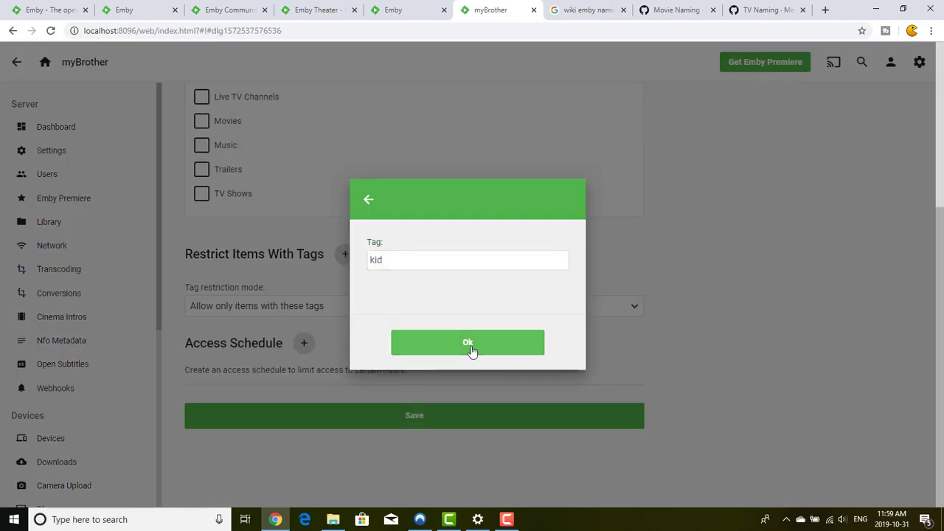
pyautogui.scroll(-1, 475, 258)
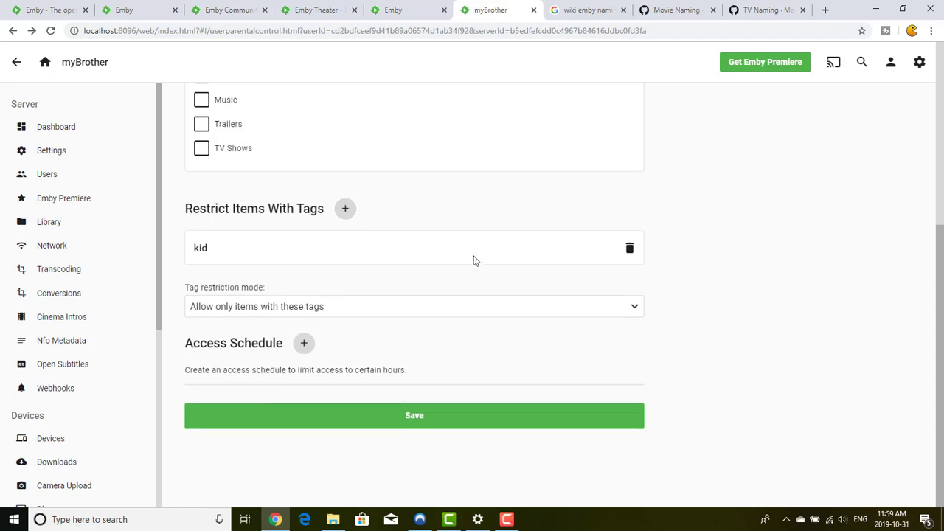
pyautogui.click(425, 308)
pyautogui.click(423, 307)
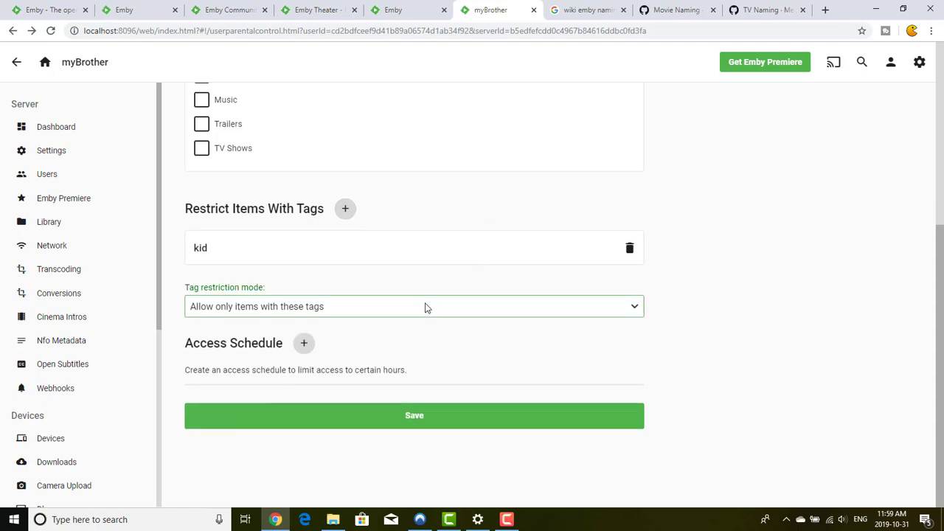
pyautogui.click(432, 333)
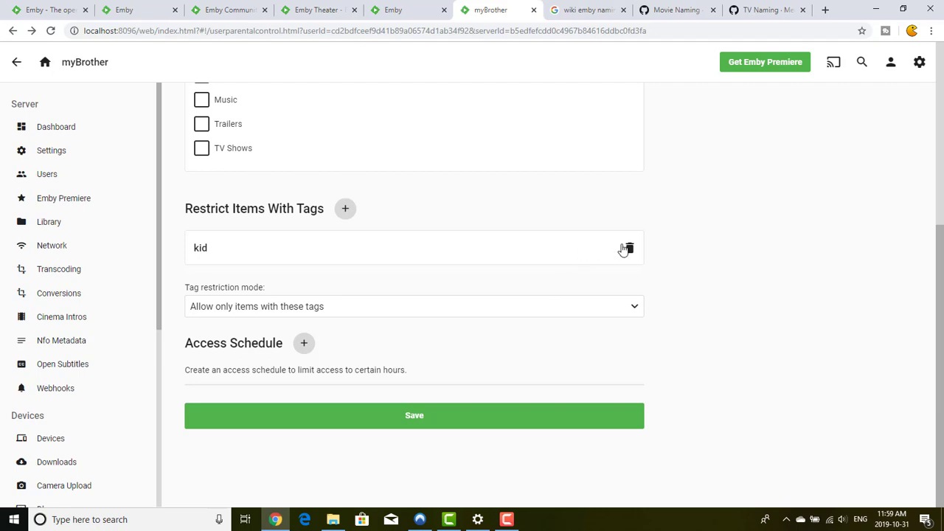
# Delete the 'kid' tag and switch tag restriction mode to 'Block items with these tags'
pyautogui.click(629, 248)
pyautogui.click(563, 306)
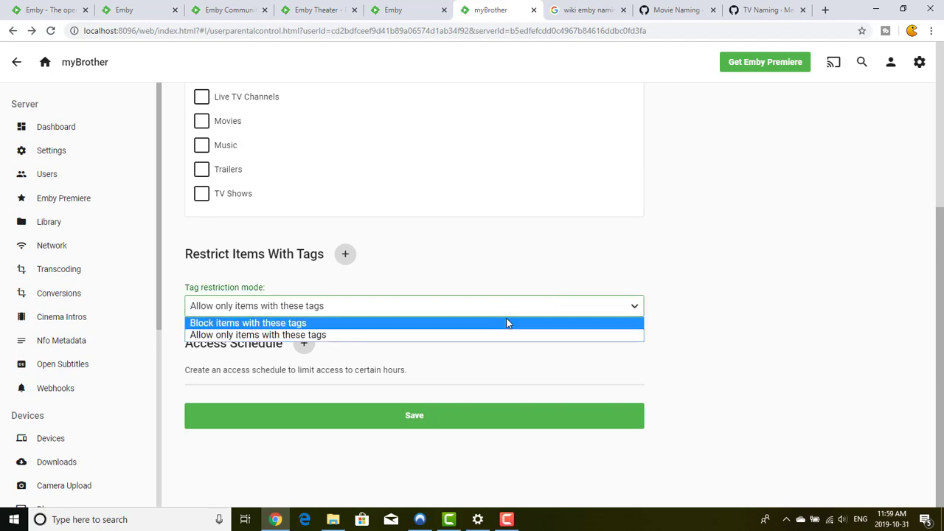
pyautogui.click(509, 322)
pyautogui.click(684, 333)
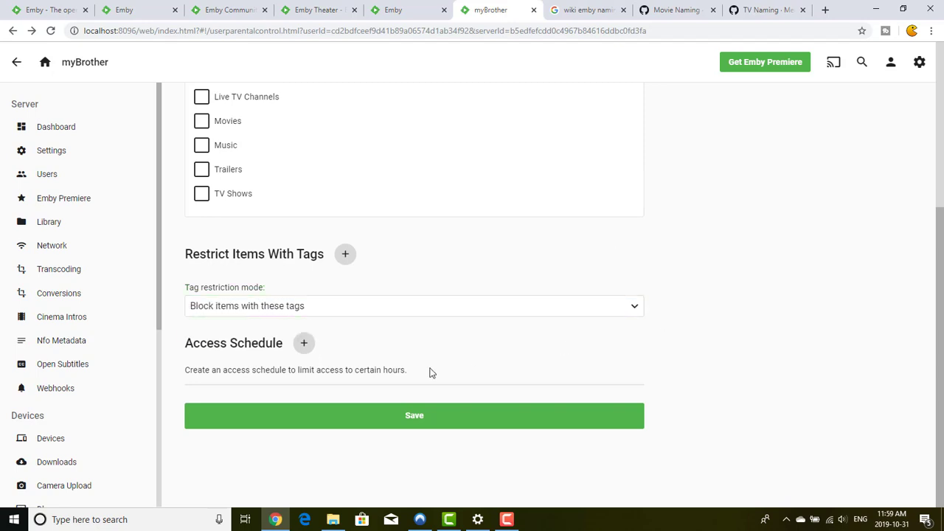
pyautogui.click(303, 345)
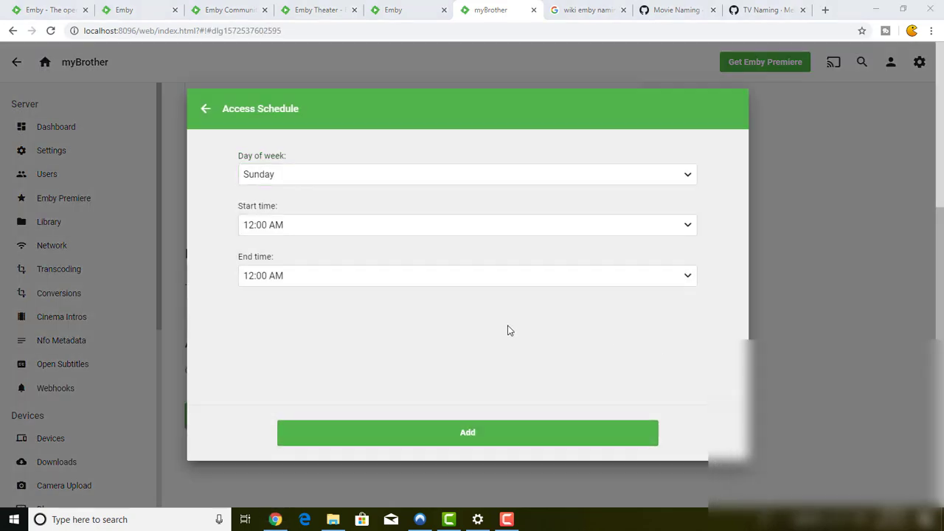
# Close the Access Schedule dialog without adding a schedule, leaving Sunday, and save parental controls
pyautogui.click(315, 173)
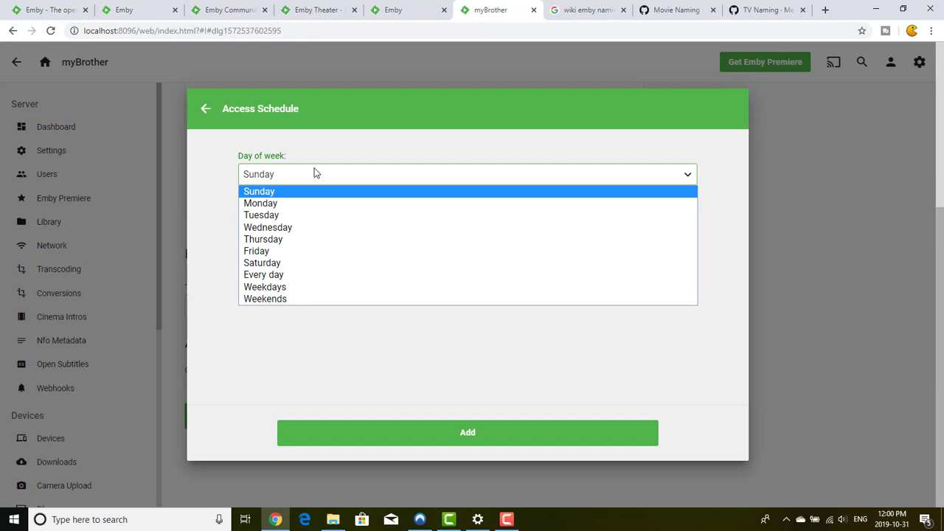
pyautogui.click(315, 173)
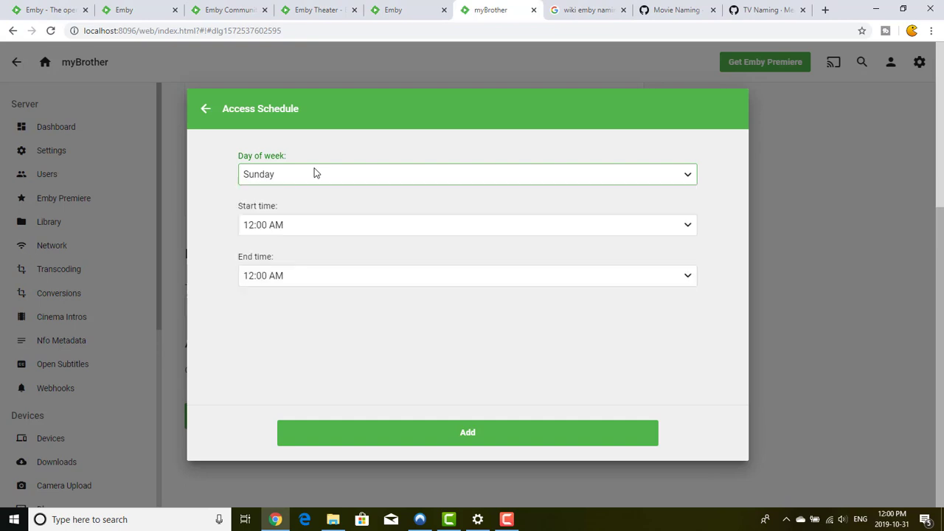
pyautogui.click(315, 173)
pyautogui.click(315, 173)
pyautogui.click(330, 173)
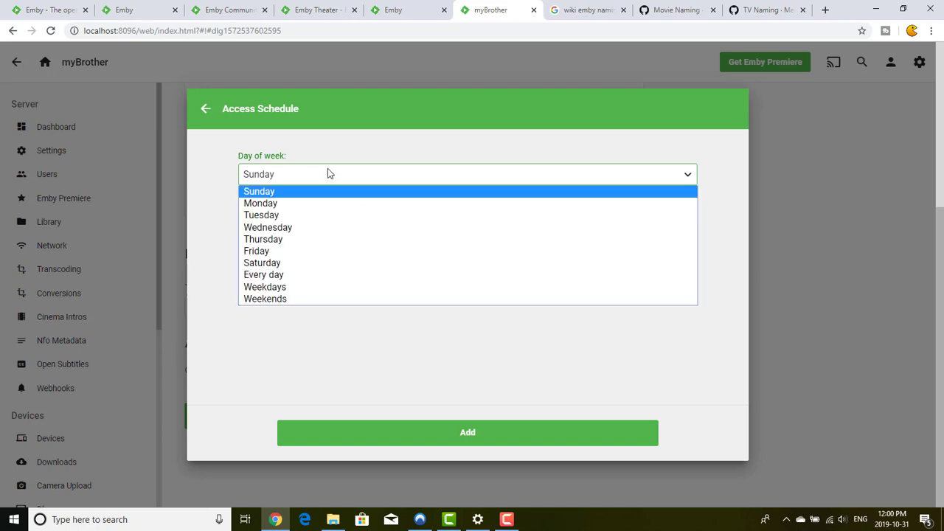
pyautogui.click(328, 173)
pyautogui.click(206, 109)
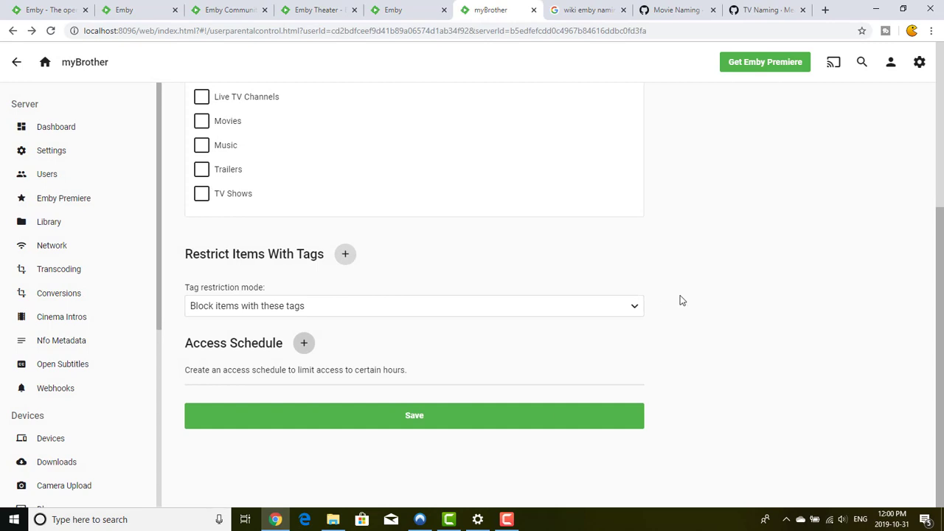
pyautogui.click(494, 423)
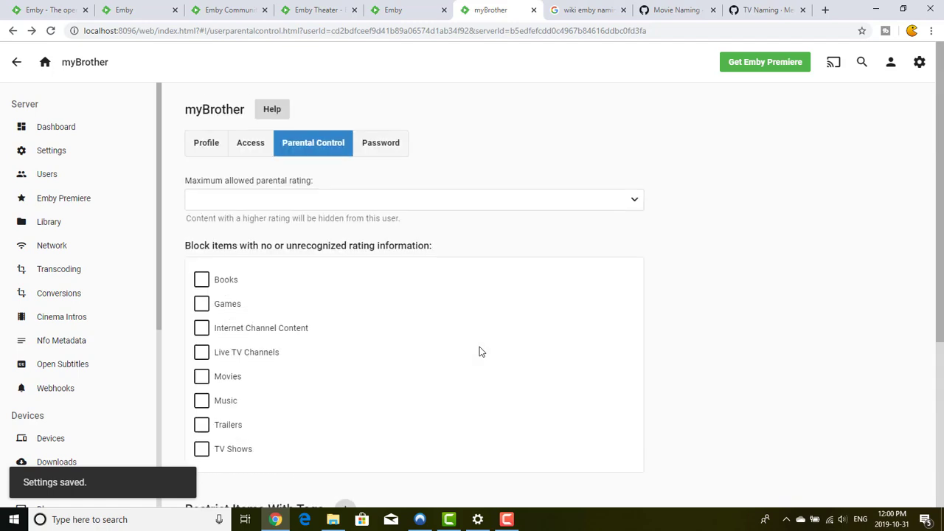
# View the user's empty password fields, then return to the Profile tab
pyautogui.click(380, 156)
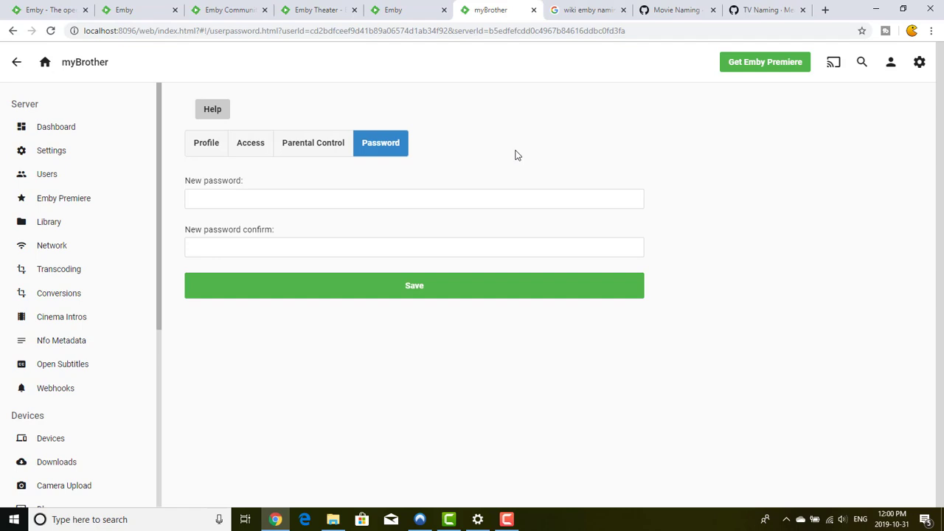
pyautogui.click(206, 153)
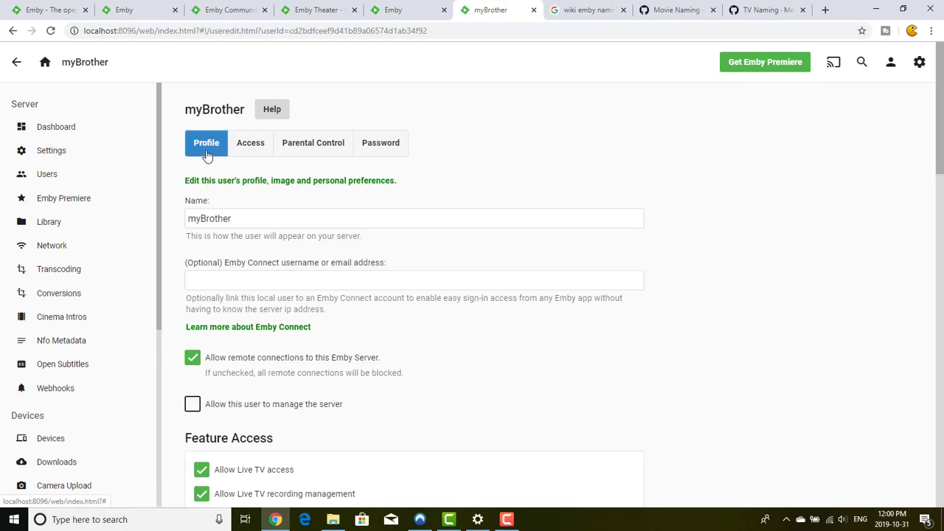